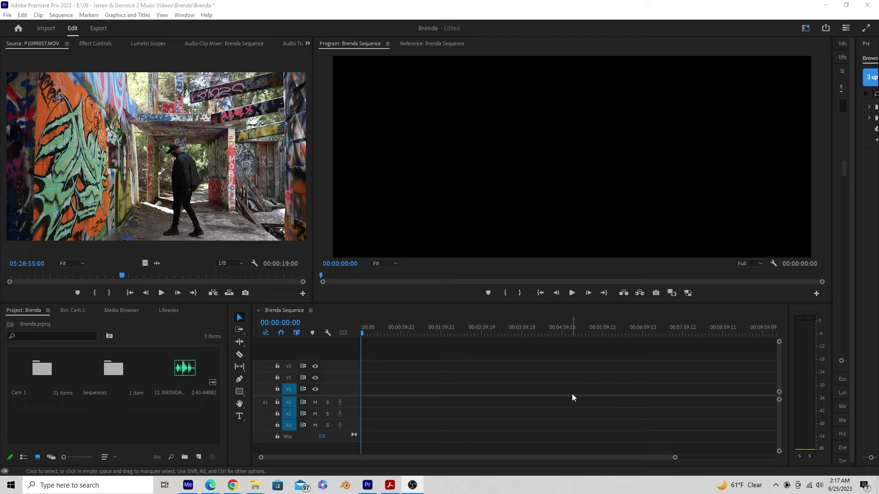
# Step: Place the BRENDA music on A1 and P1099035.MOV from Cam 1 on V1
pyautogui.moveTo(177, 368); pyautogui.dragTo(399, 411)
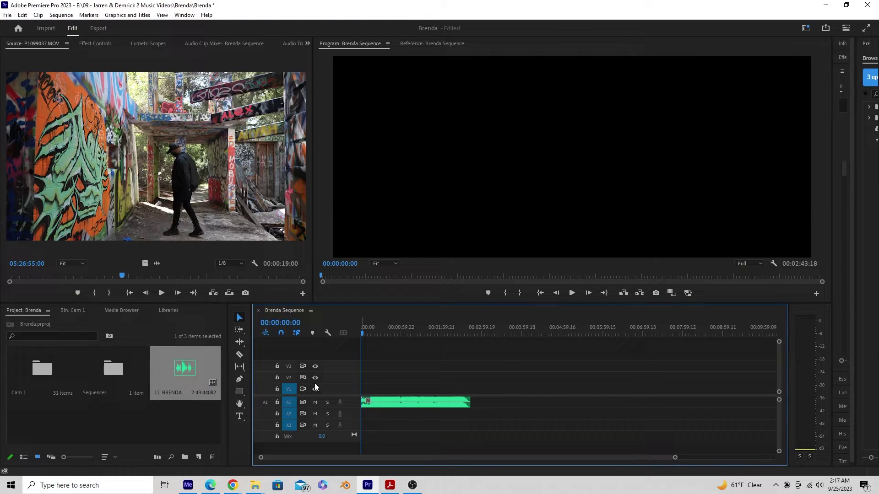
pyautogui.doubleClick(35, 374)
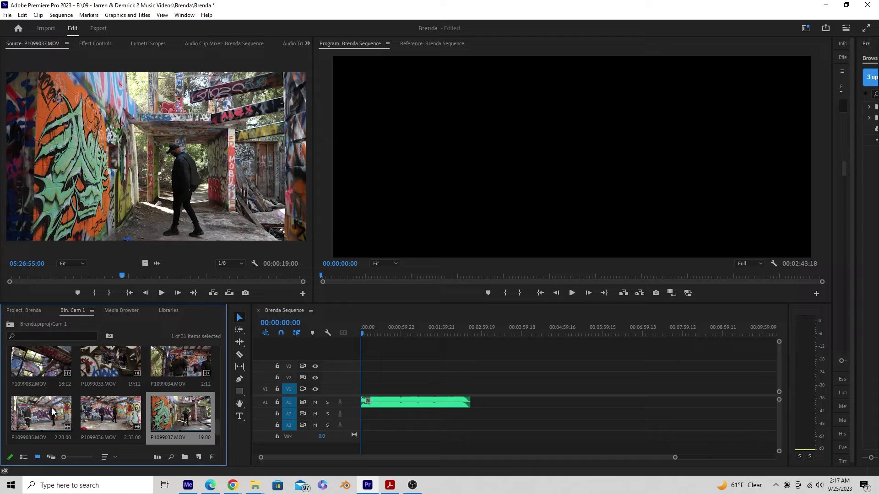
pyautogui.moveTo(42, 412)
pyautogui.mouseDown()
pyautogui.moveTo(493, 393)
pyautogui.moveTo(499, 404)
pyautogui.moveTo(490, 390)
pyautogui.moveTo(500, 393)
pyautogui.mouseUp()
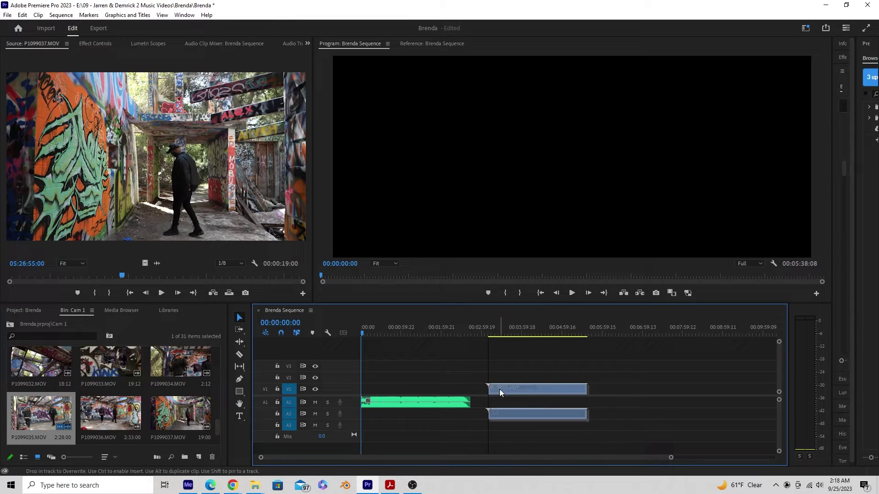
pyautogui.click(98, 414)
# Step: Stack P1099036.MOV on V2 and give it the Caribbean label colour
pyautogui.moveTo(101, 407); pyautogui.dragTo(495, 429)
pyautogui.moveTo(518, 366); pyautogui.dragTo(518, 377)
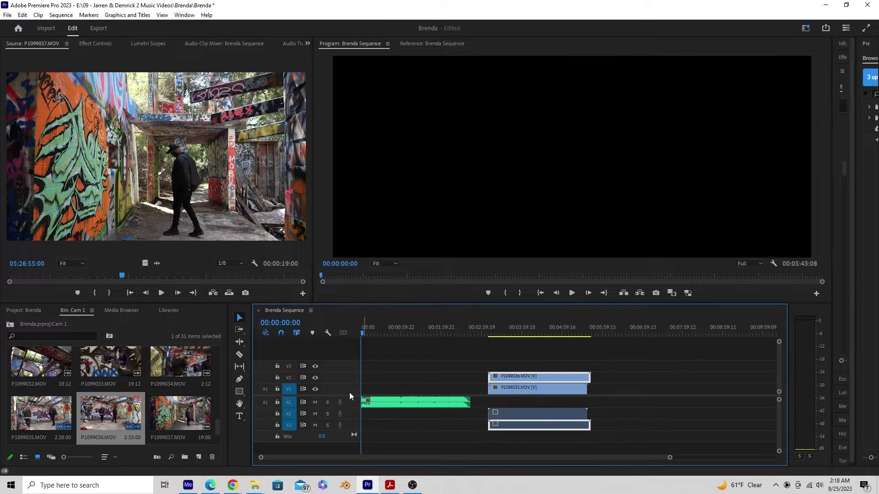
pyautogui.click(22, 15)
pyautogui.moveTo(90, 209)
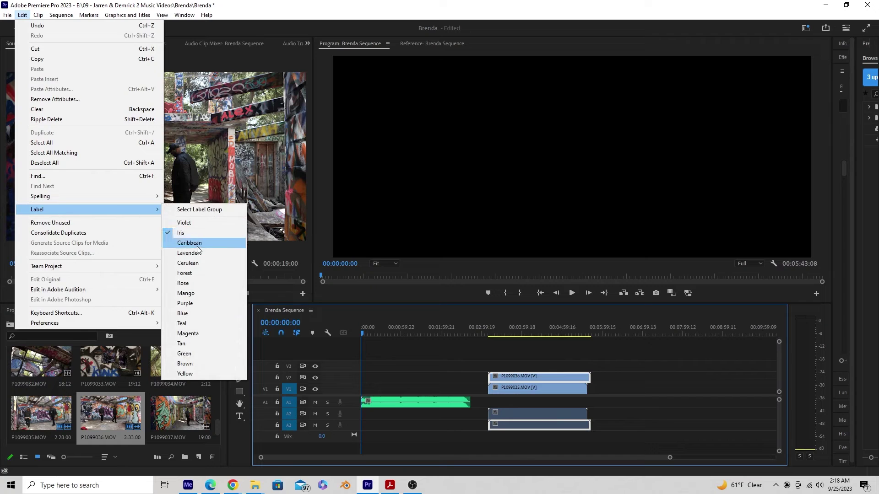
pyautogui.click(190, 243)
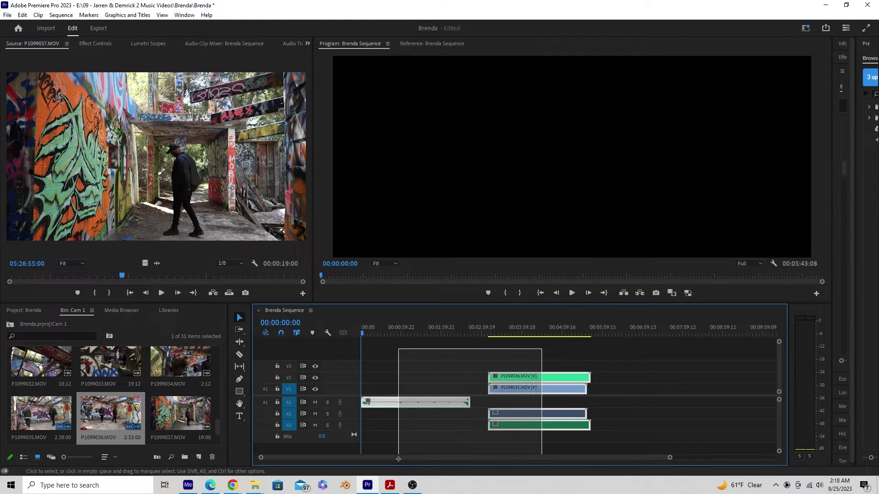
# Step: Synchronize the BRENDA music and both camera clips using Audio as the sync point
pyautogui.moveTo(493, 358); pyautogui.dragTo(400, 454)
pyautogui.rightClick(535, 382)
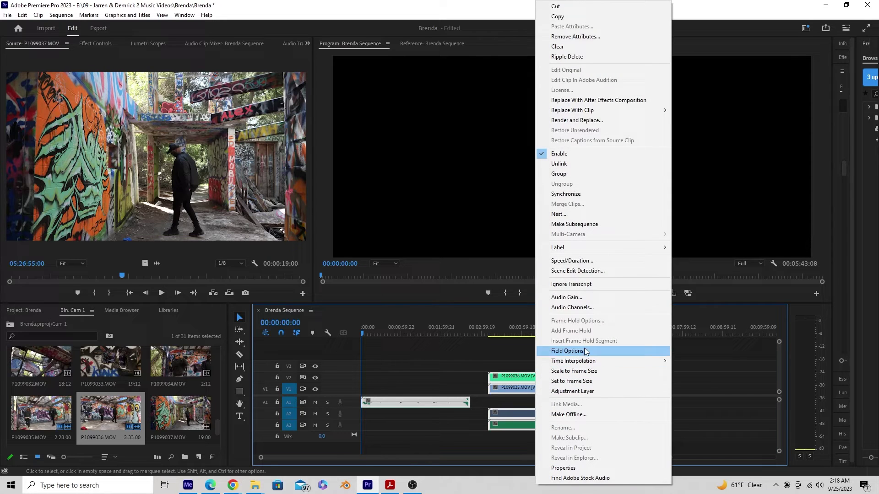
pyautogui.click(562, 196)
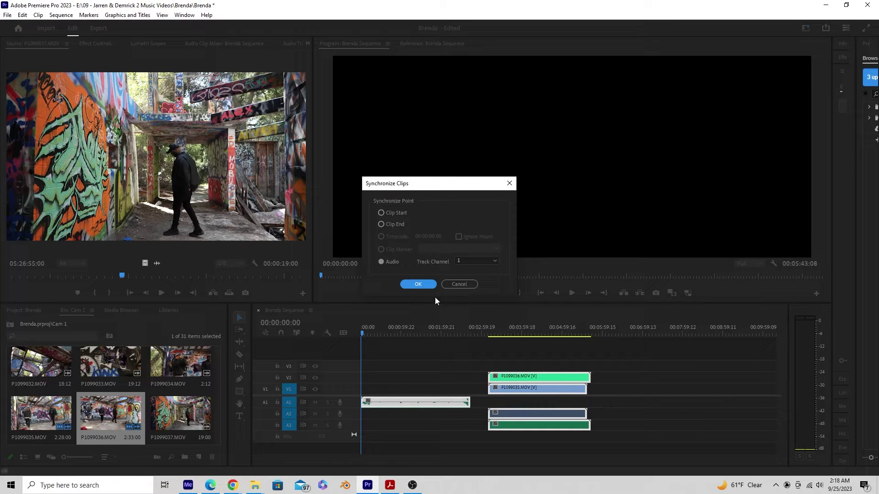
pyautogui.click(416, 284)
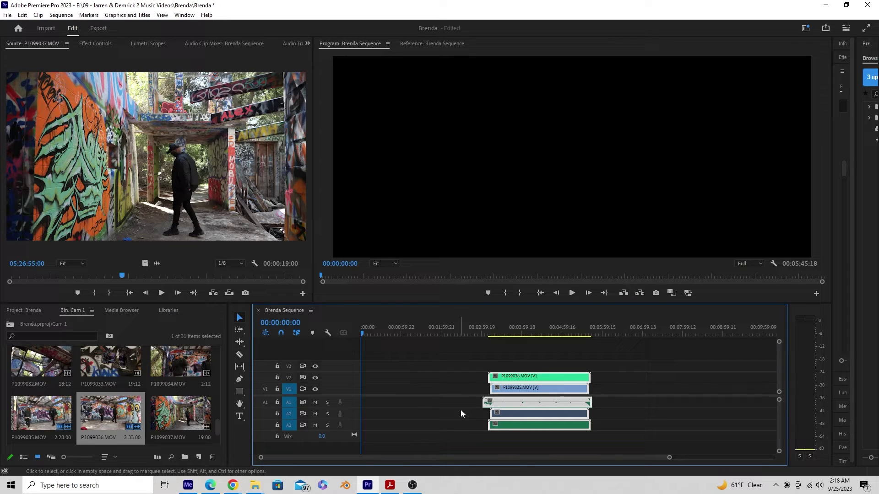
# Step: Dismiss the clip menu, unlock track V2 and play back the synced sequence
pyautogui.click(558, 367)
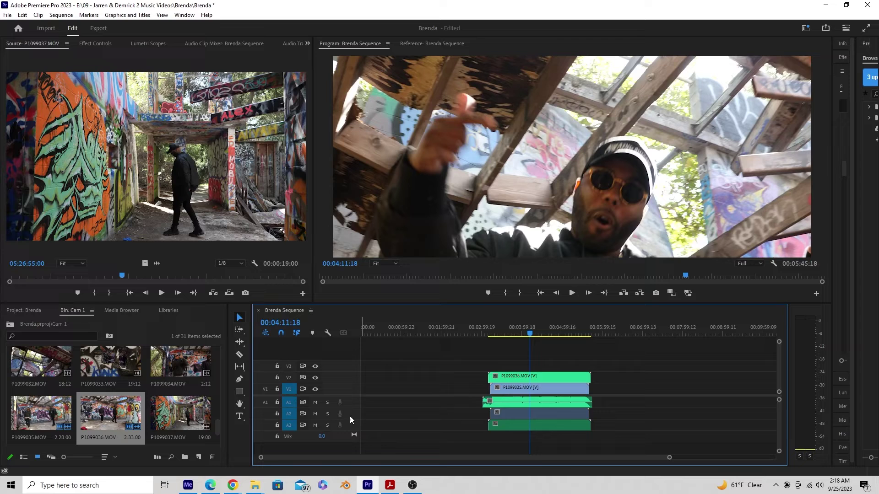
pyautogui.moveTo(624, 410); pyautogui.dragTo(510, 432)
pyautogui.rightClick(514, 432)
pyautogui.press('Escape')
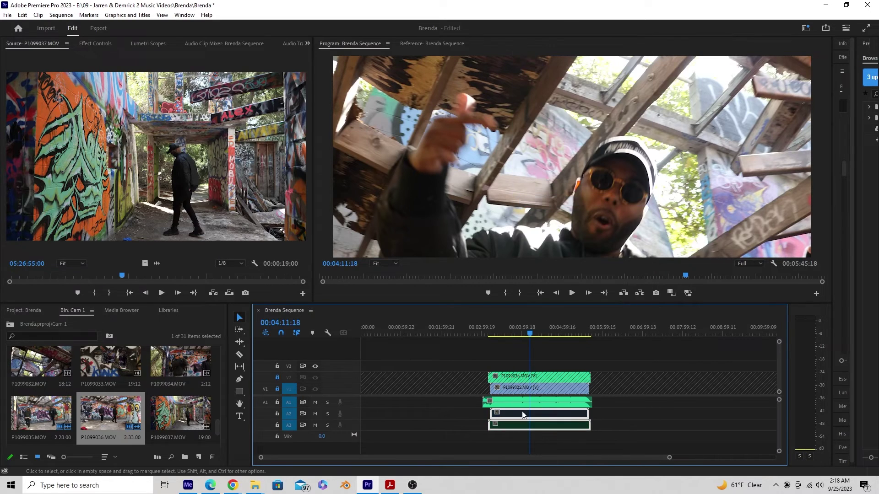
pyautogui.click(277, 379)
pyautogui.press('space')
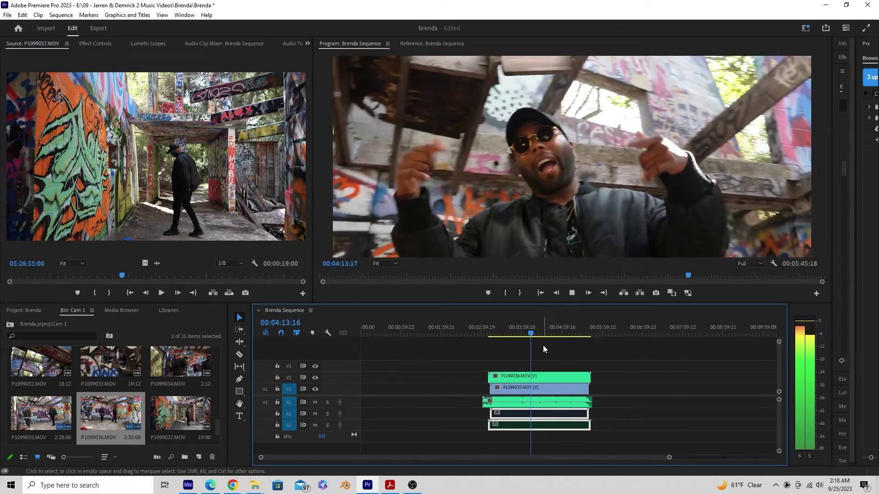